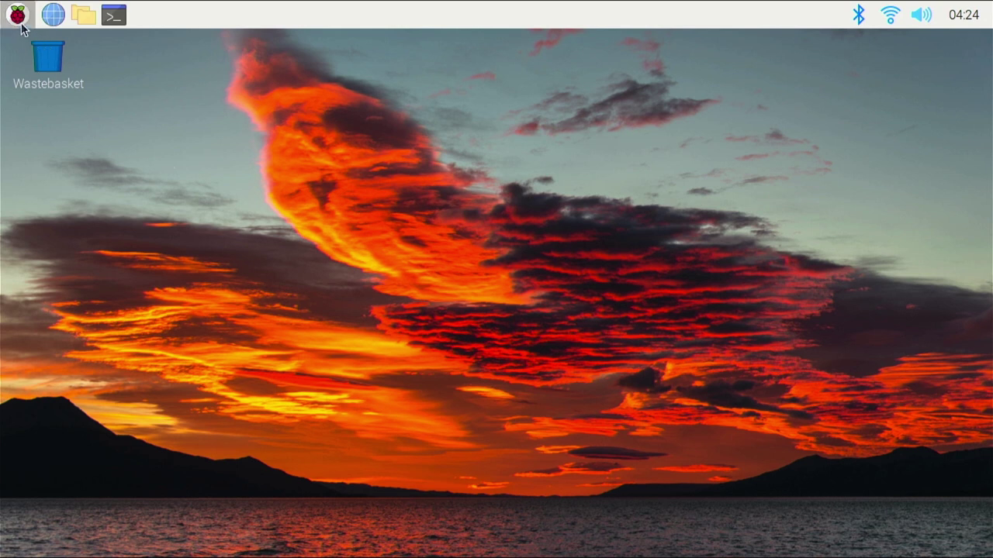
Step: Dismiss the stray text box and launch Raspberry Pi Configuration from the Preferences menu
{"action": "type", "text": "lkiojkjjnjh"}
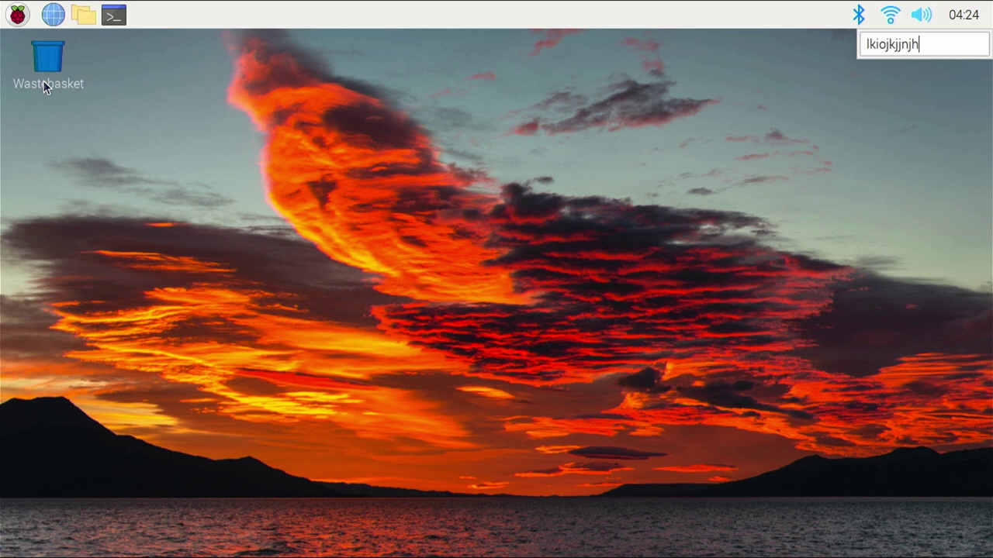
{"action": "key", "text": "Return"}
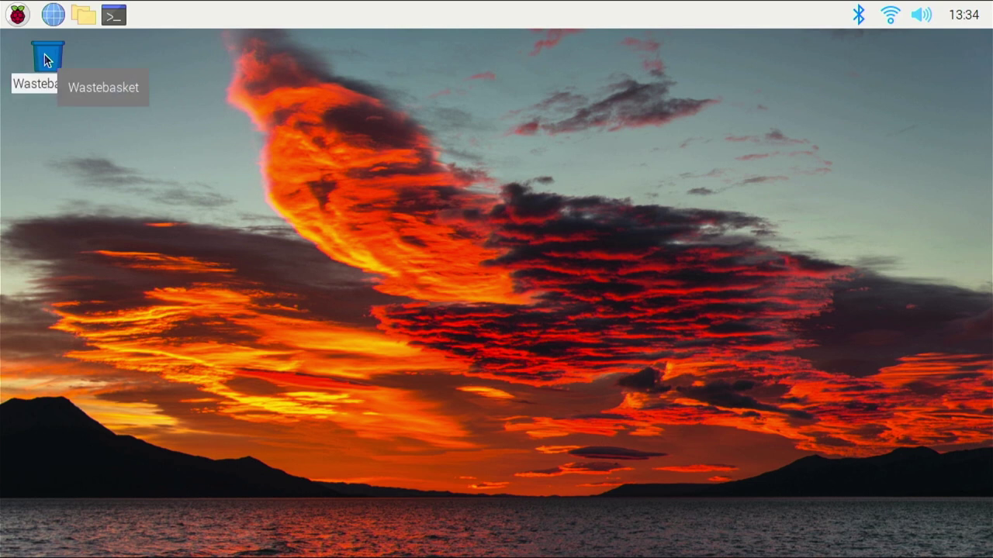
{"action": "left_click", "coordinate": [16, 16]}
{"action": "left_click", "coordinate": [16, 17]}
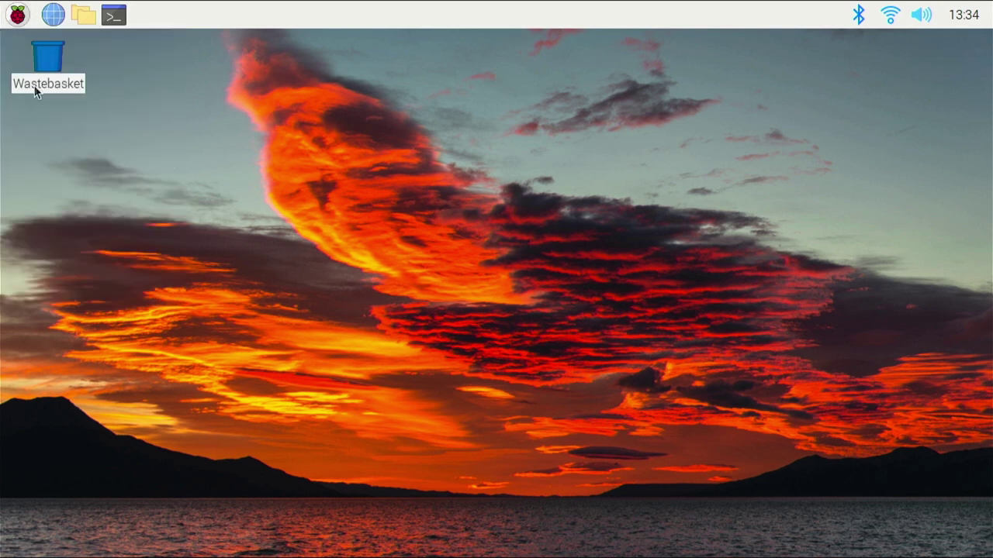
{"action": "left_click", "coordinate": [13, 21]}
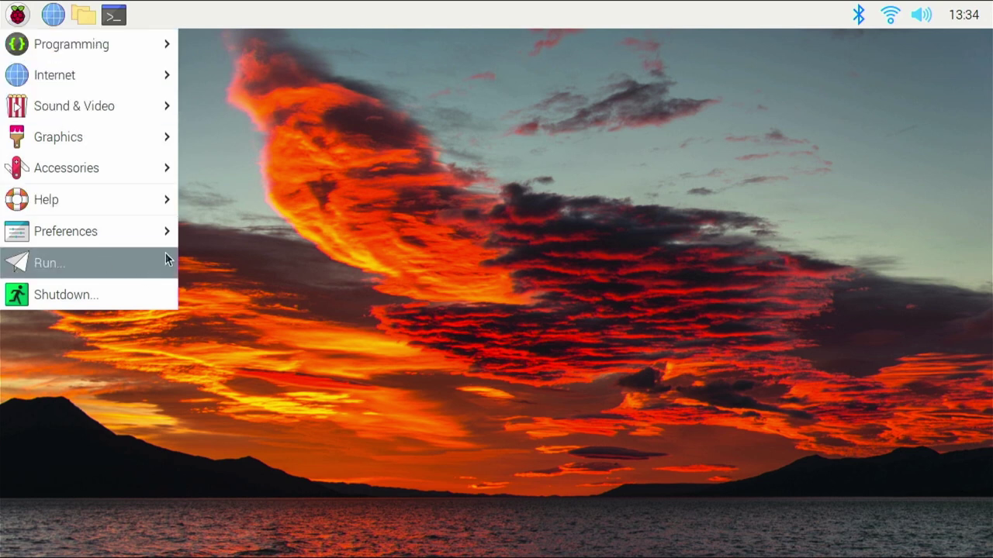
{"action": "mouse_move", "coordinate": [158, 231]}
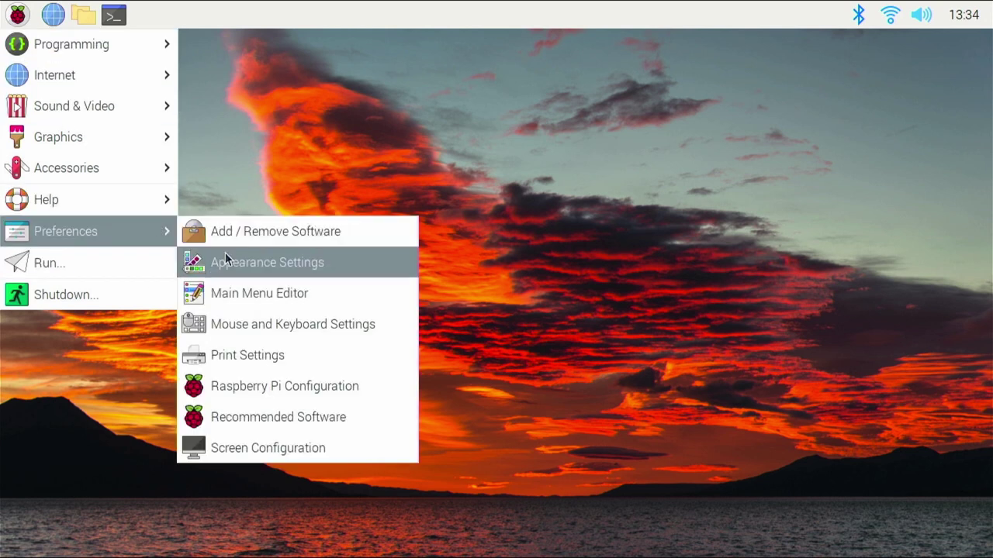
{"action": "left_click", "coordinate": [265, 386]}
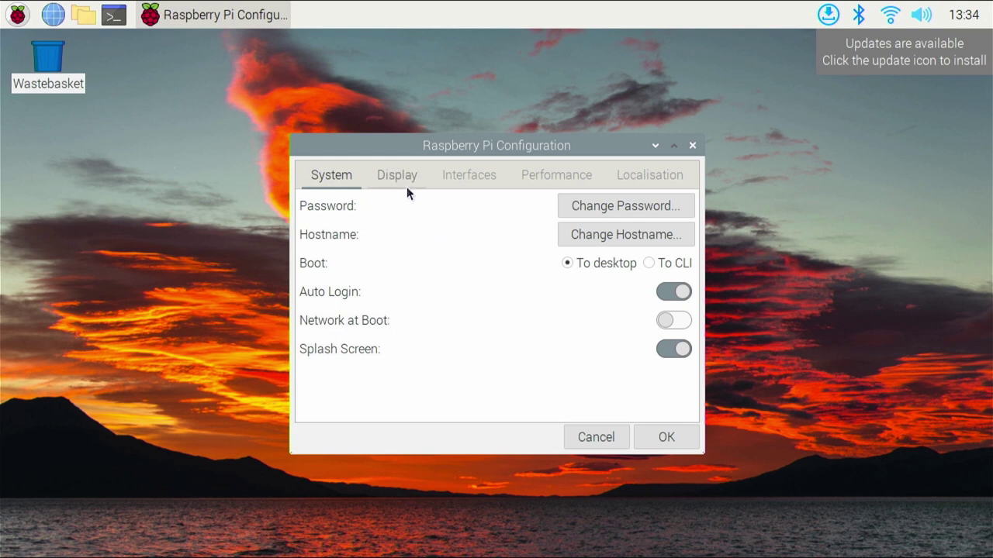
Step: Confirm SSH is enabled under Interfaces, then go back to the System settings
{"action": "left_click", "coordinate": [454, 188]}
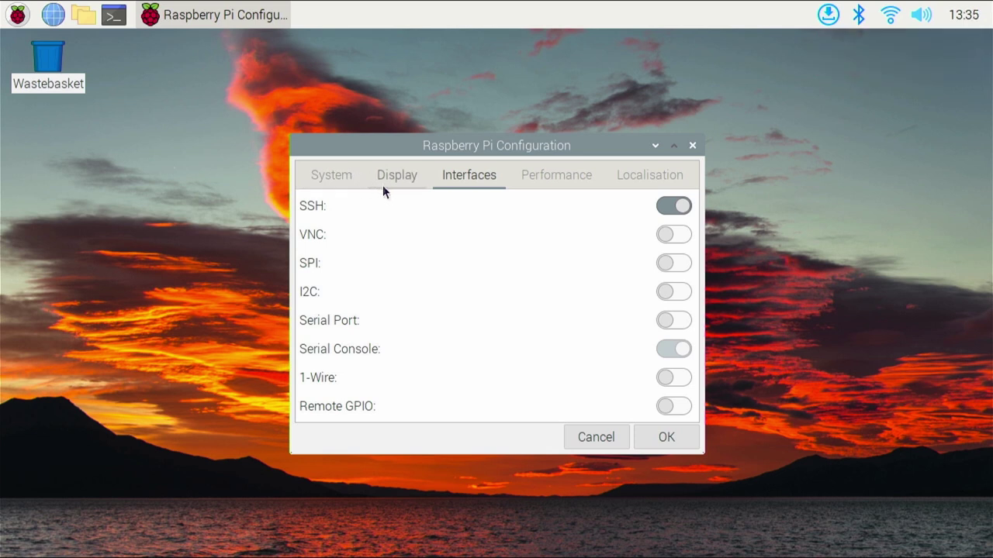
{"action": "left_click", "coordinate": [321, 168]}
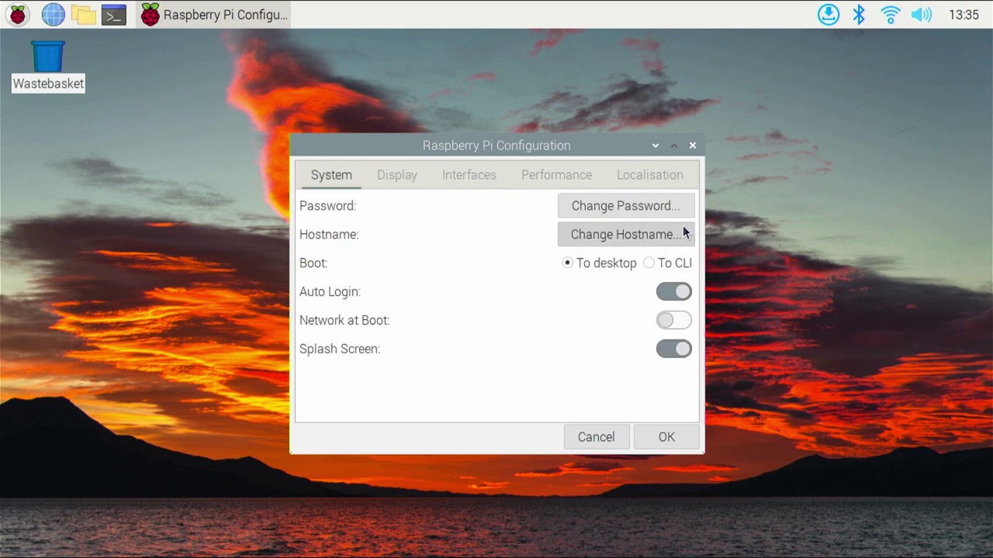
{"action": "left_click", "coordinate": [660, 230]}
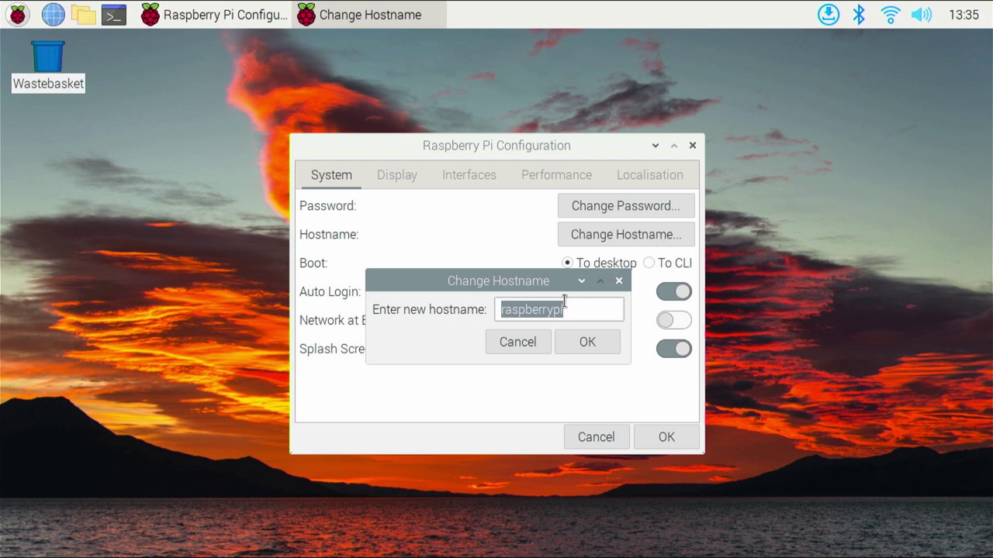
{"action": "left_click", "coordinate": [579, 346]}
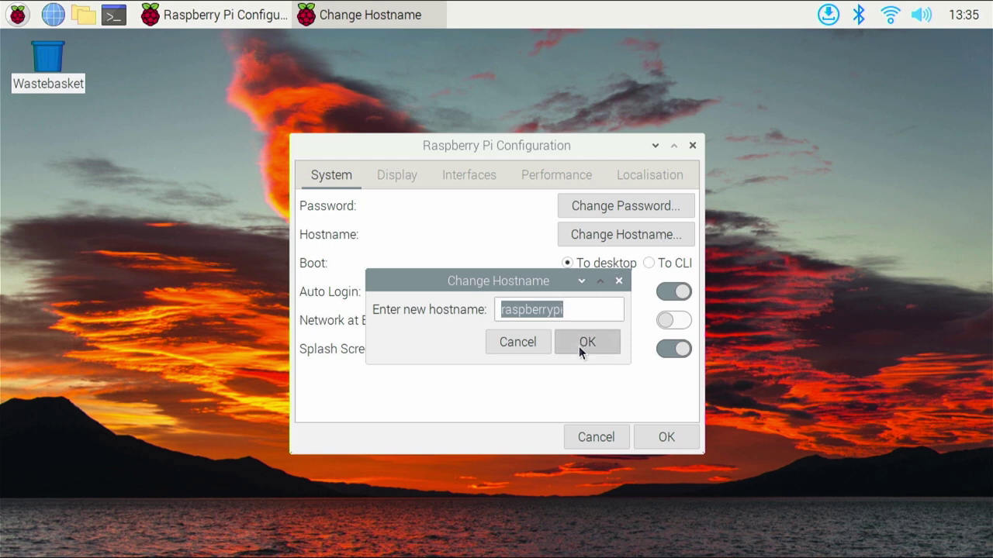
Step: Set a new user password, confirm it, and acknowledge the password-changed message
{"action": "left_click", "coordinate": [606, 210]}
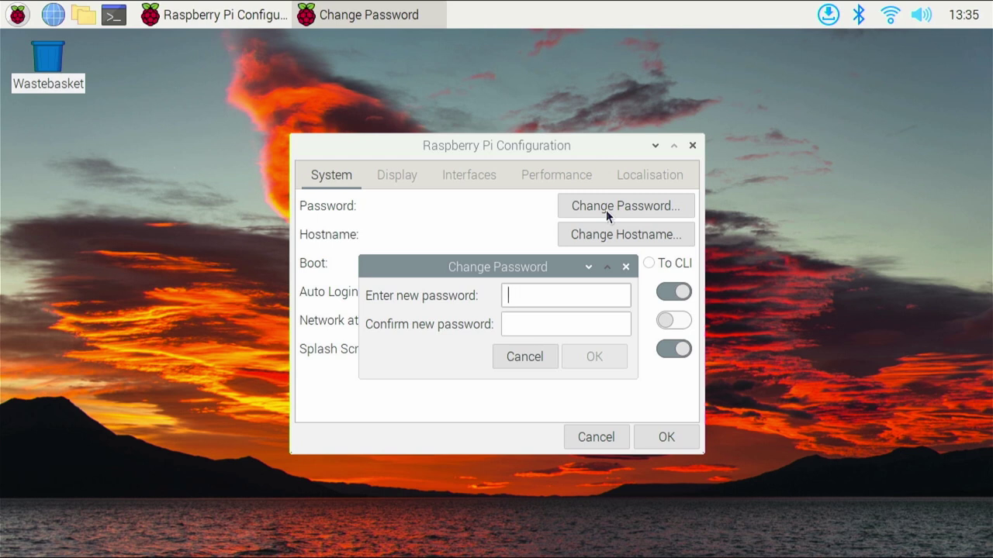
{"action": "type", "text": "••"}
{"action": "left_click", "coordinate": [528, 326]}
{"action": "type", "text": "••"}
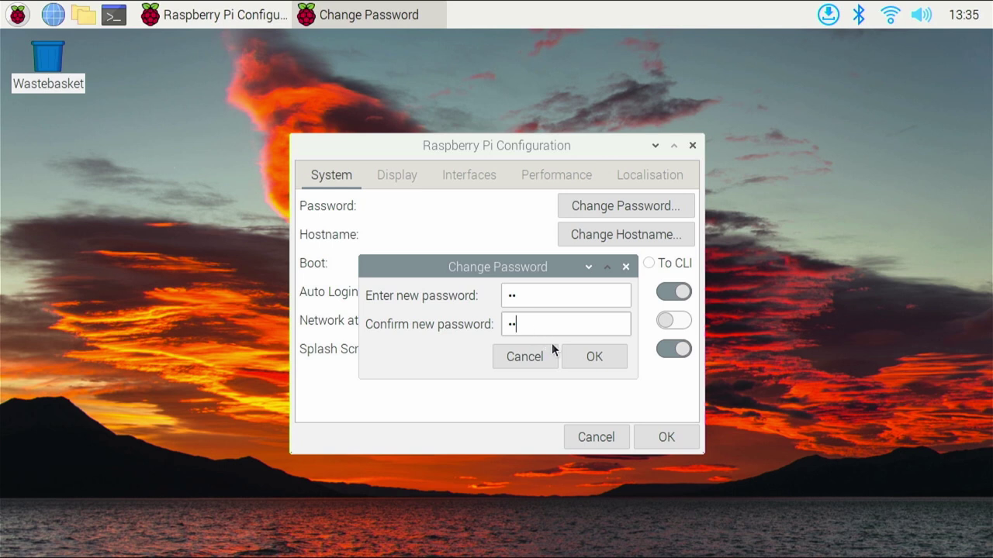
{"action": "left_click", "coordinate": [591, 364]}
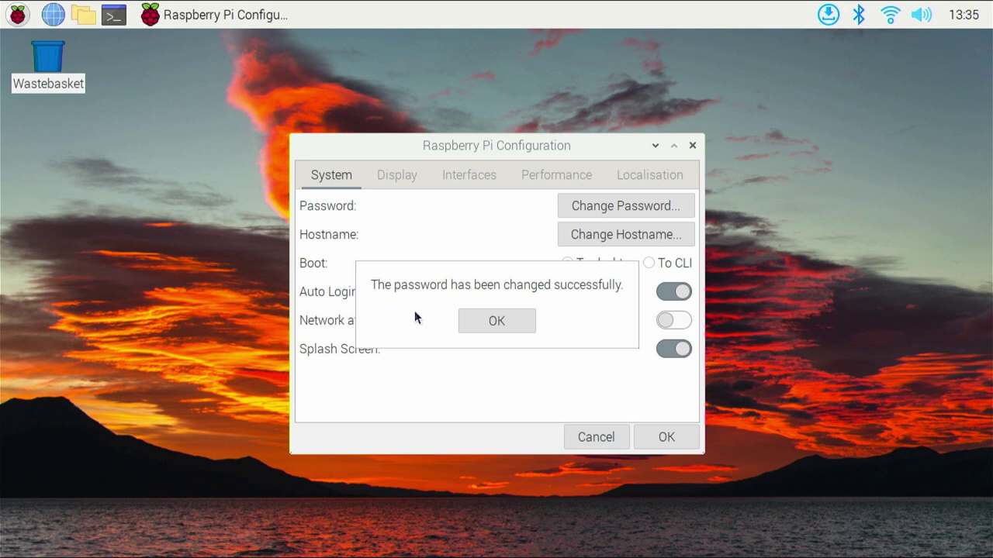
{"action": "left_click", "coordinate": [495, 331]}
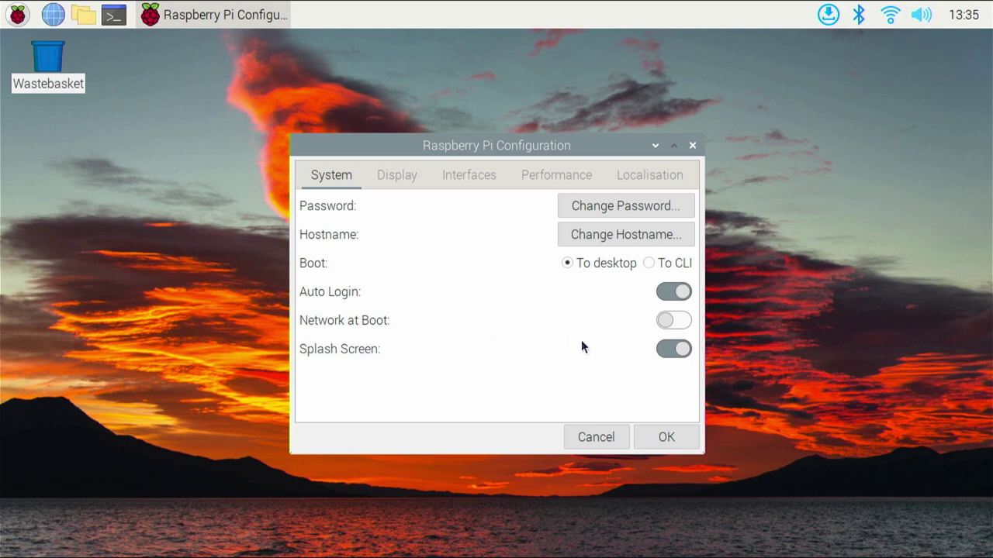
{"action": "left_click", "coordinate": [670, 500]}
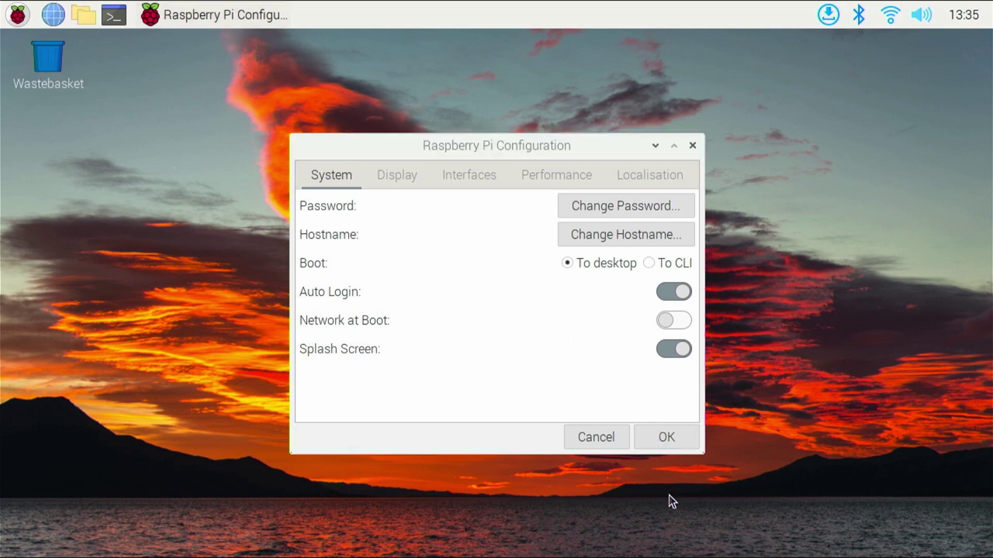
Step: Save the configuration with OK and reboot the Raspberry Pi from the Shutdown options
{"action": "left_click", "coordinate": [659, 437]}
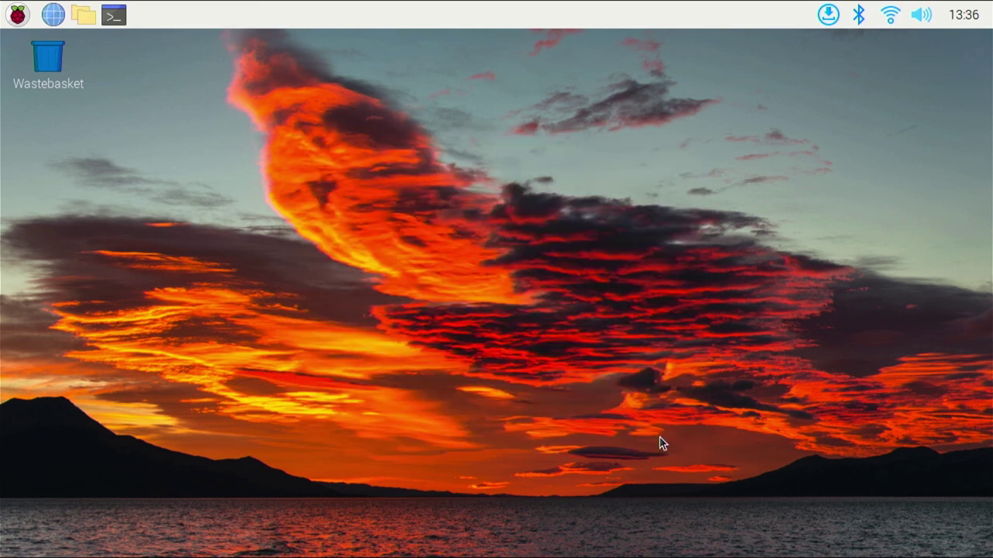
{"action": "left_click", "coordinate": [25, 21]}
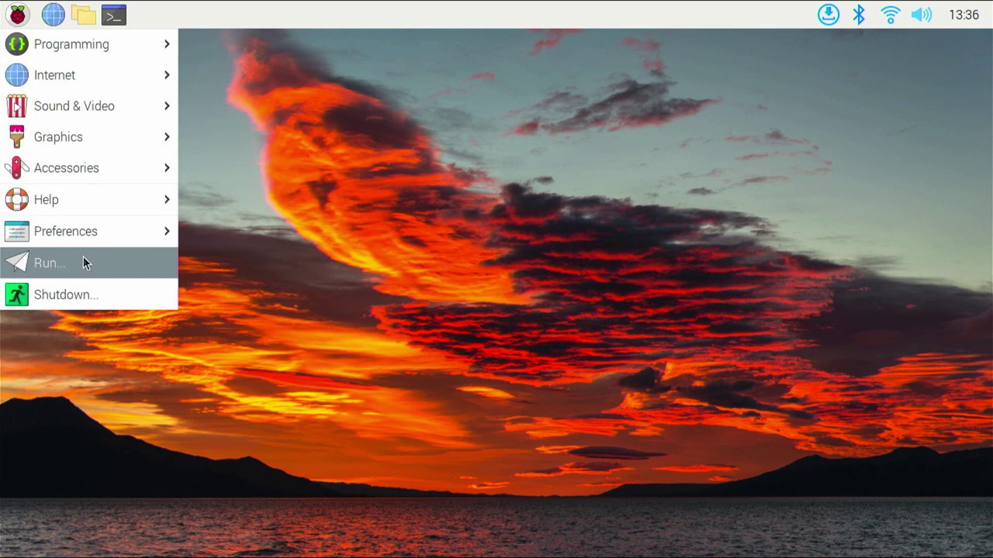
{"action": "left_click", "coordinate": [91, 294]}
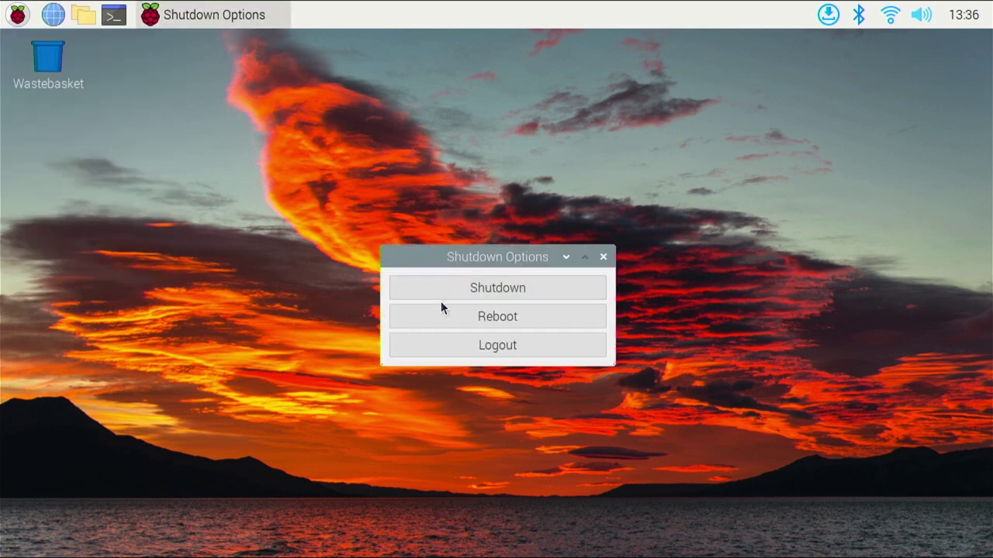
{"action": "left_click", "coordinate": [477, 323]}
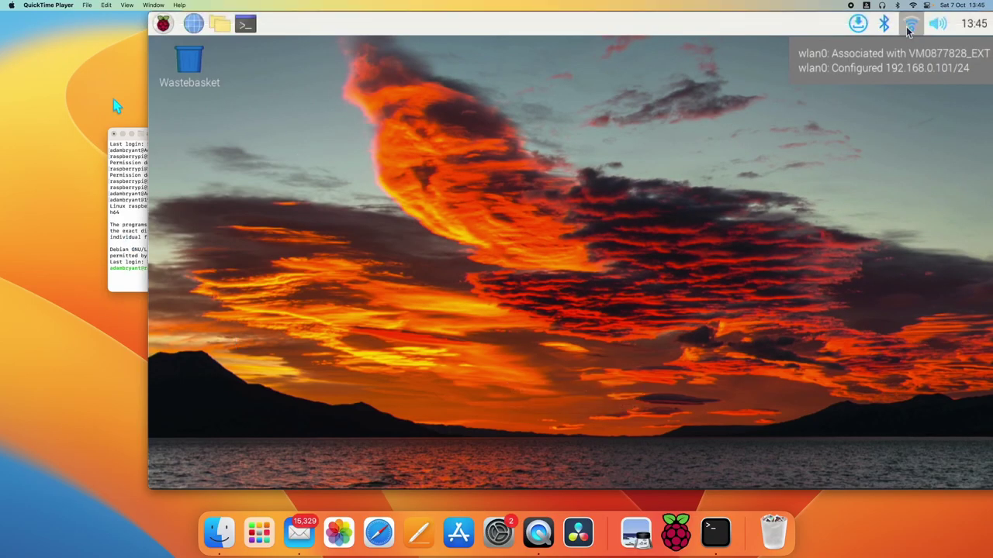
Step: Bring the SSH session to 192.168.0.101 forward, then open a Finder window
{"action": "left_click", "coordinate": [132, 147]}
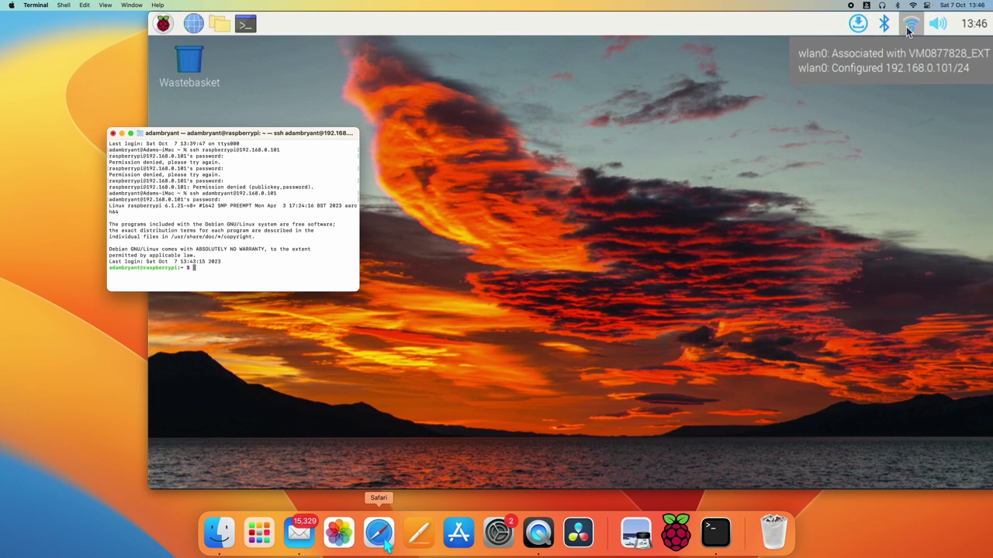
{"action": "left_click", "coordinate": [220, 532]}
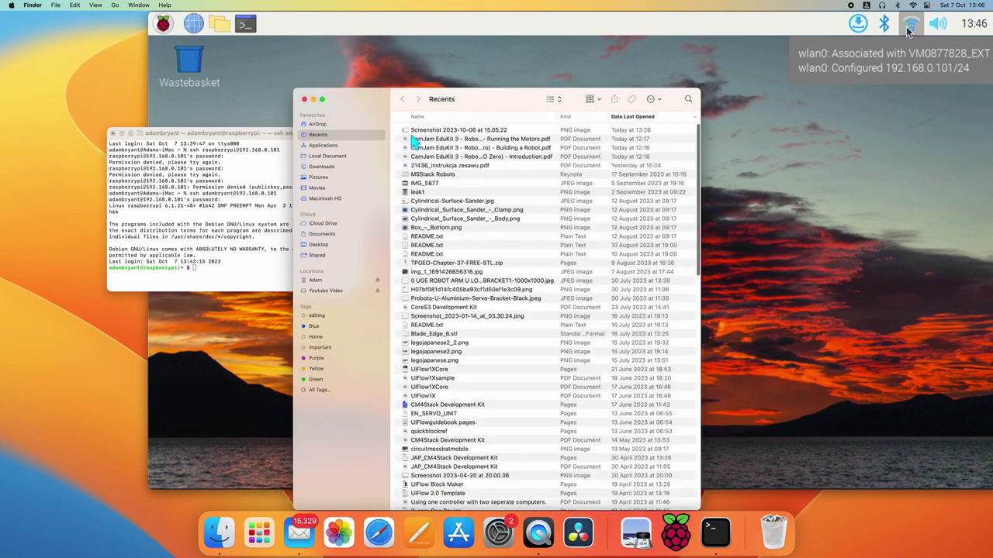
Step: Open the Argon POD instruction PDF from Downloads and close the Finder window
{"action": "left_click", "coordinate": [327, 168]}
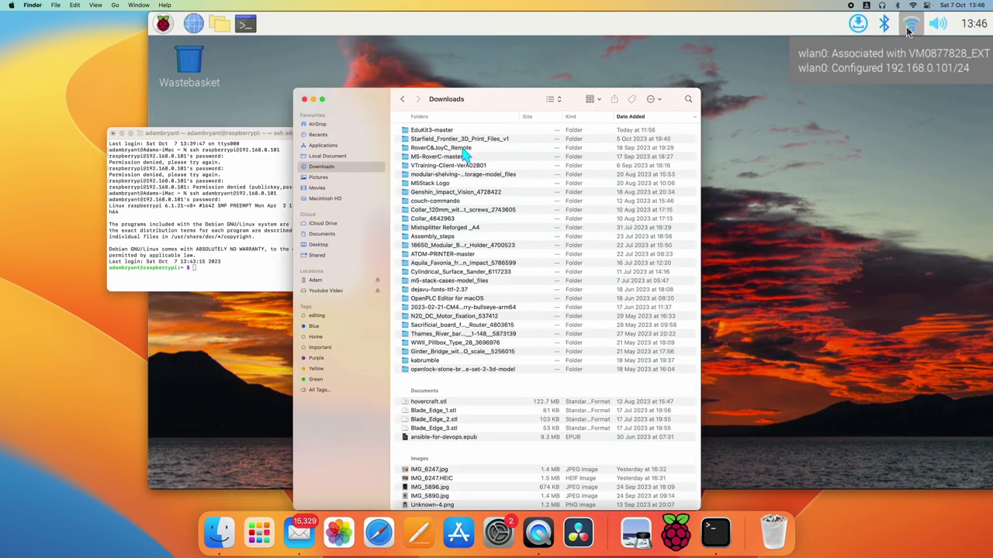
{"action": "scroll", "coordinate": [477, 298], "scroll_direction": "down", "scroll_amount": 5}
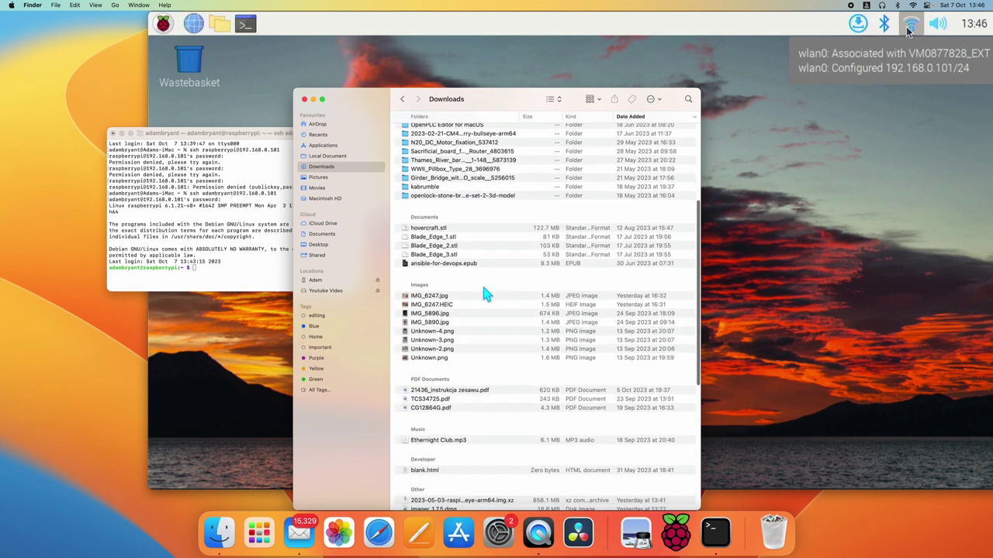
{"action": "double_click", "coordinate": [464, 392]}
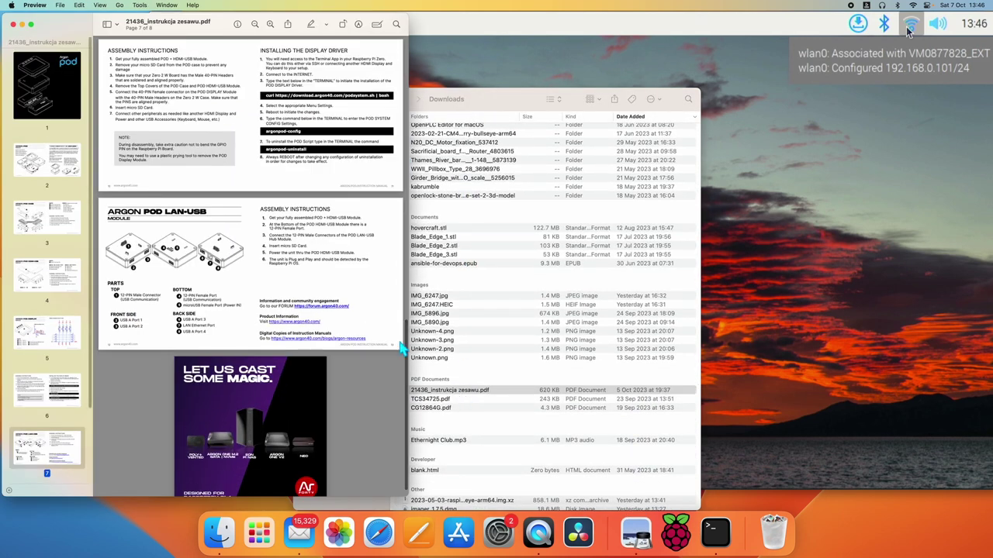
{"action": "left_click_drag", "start_coordinate": [500, 99], "coordinate": [690, 99]}
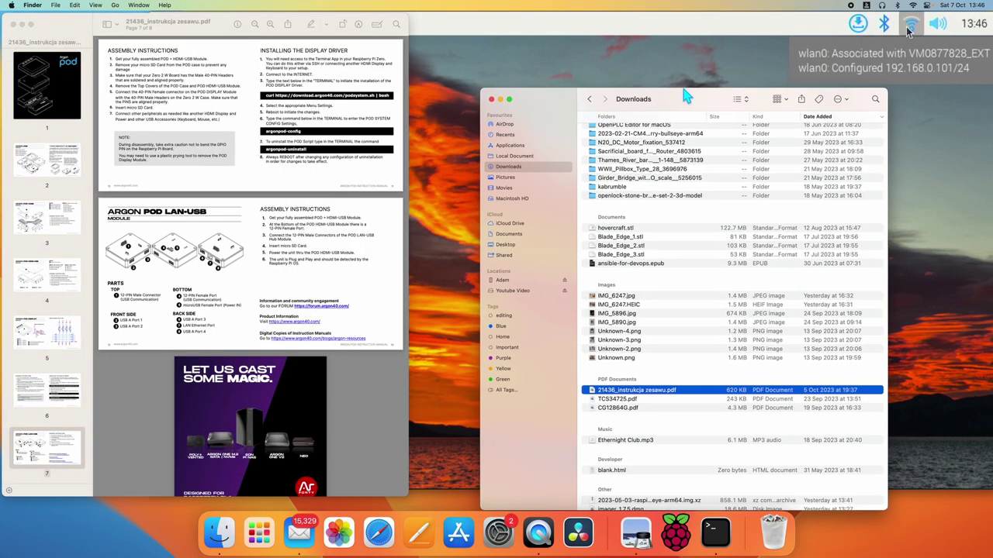
{"action": "left_click", "coordinate": [495, 100]}
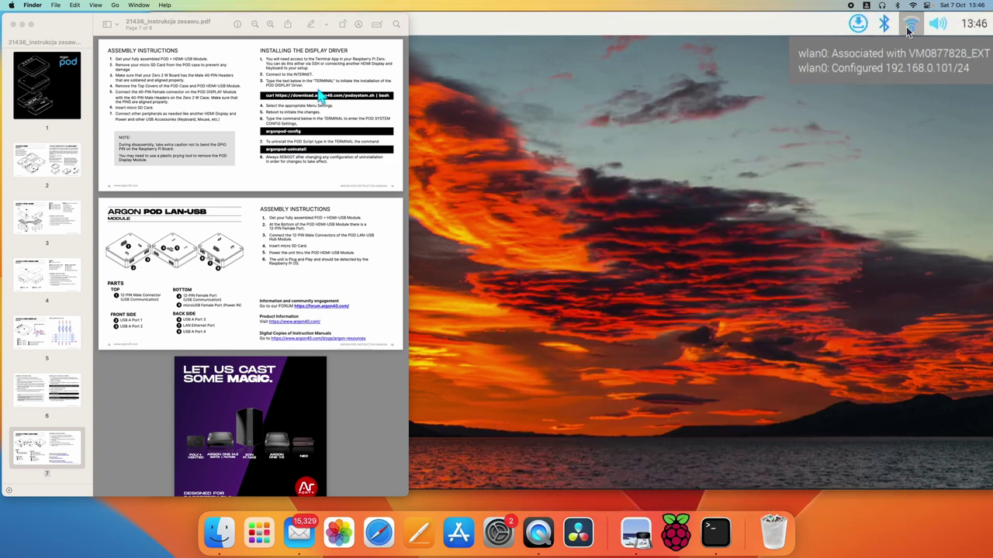
Step: Select and copy the curl install command on page 7 of the PDF
{"action": "left_click", "coordinate": [287, 104]}
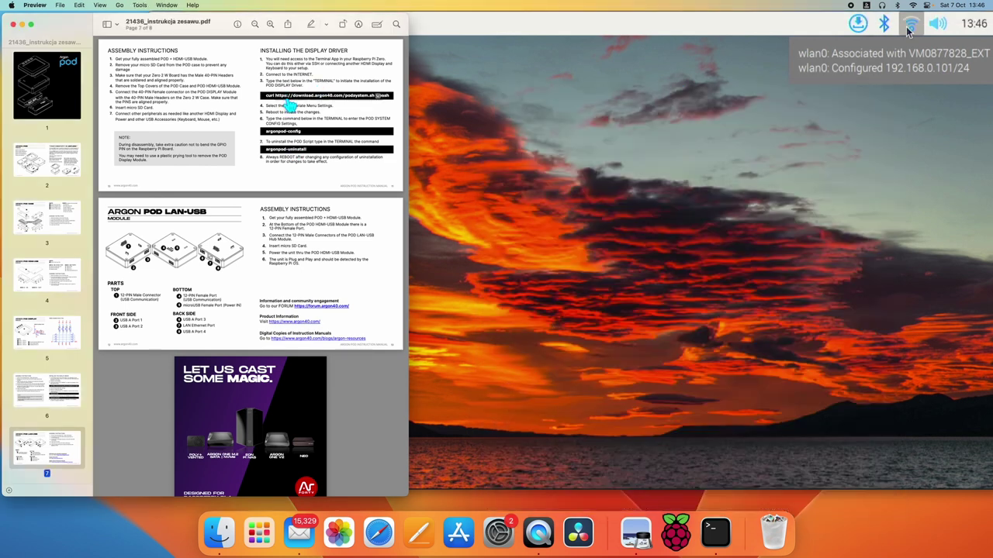
{"action": "left_click_drag", "start_coordinate": [266, 97], "coordinate": [388, 99]}
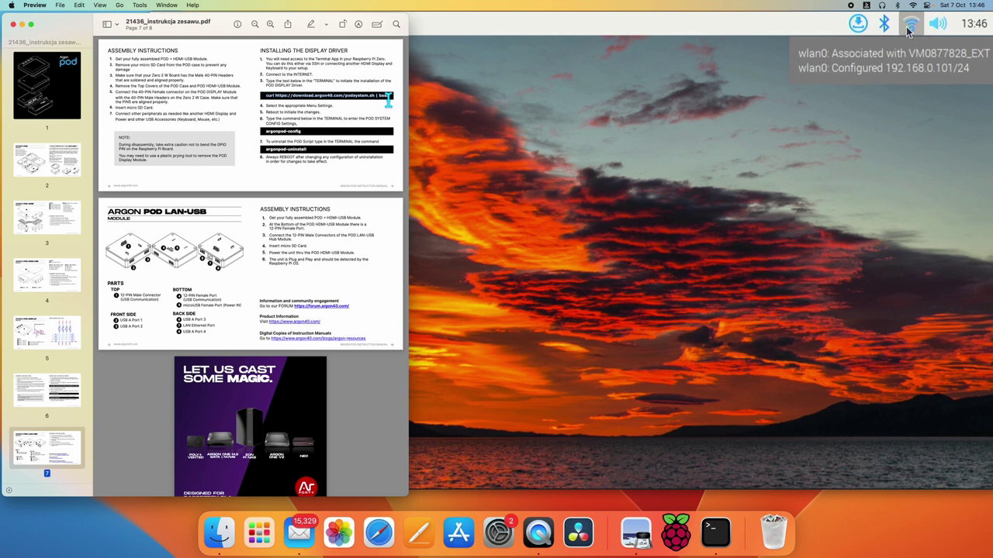
{"action": "left_click", "coordinate": [473, 266]}
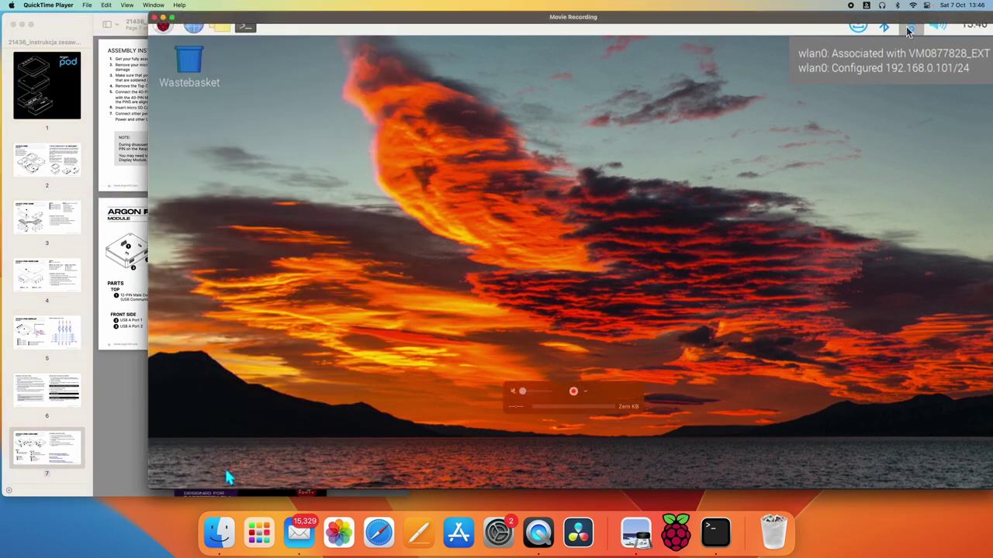
Step: Run the pasted Argon POD curl install script over SSH and enlarge the Terminal window
{"action": "left_click", "coordinate": [715, 532]}
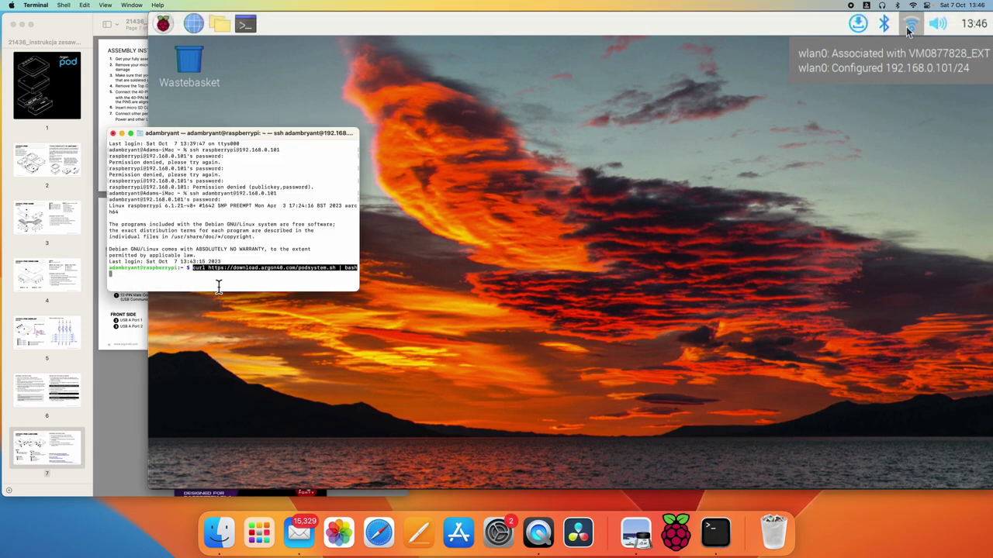
{"action": "key", "text": "Return"}
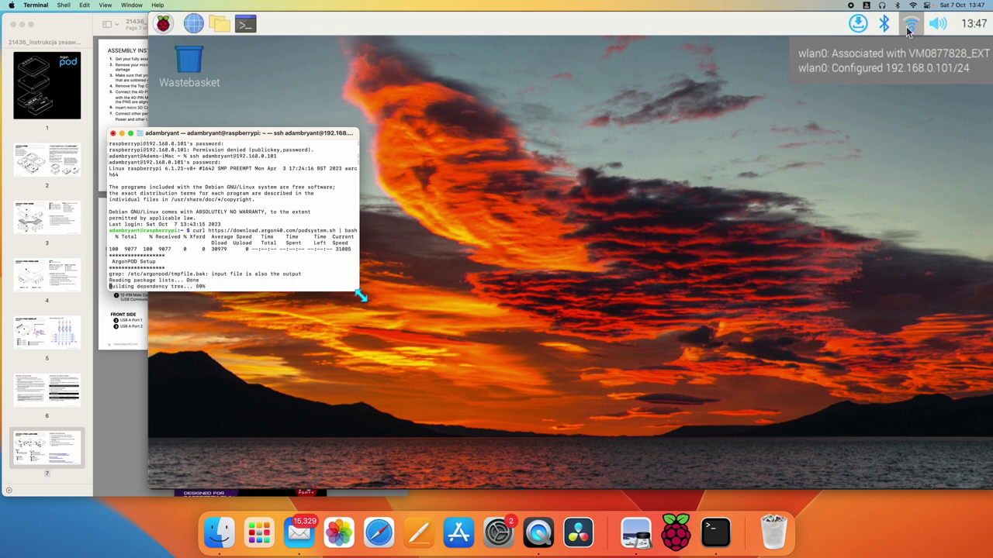
{"action": "left_click_drag", "start_coordinate": [360, 296], "coordinate": [462, 458]}
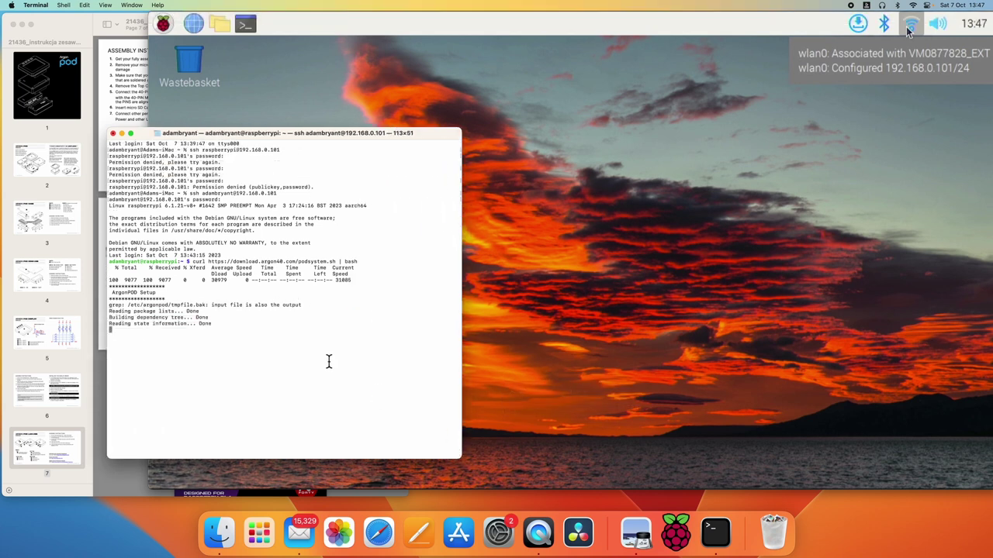